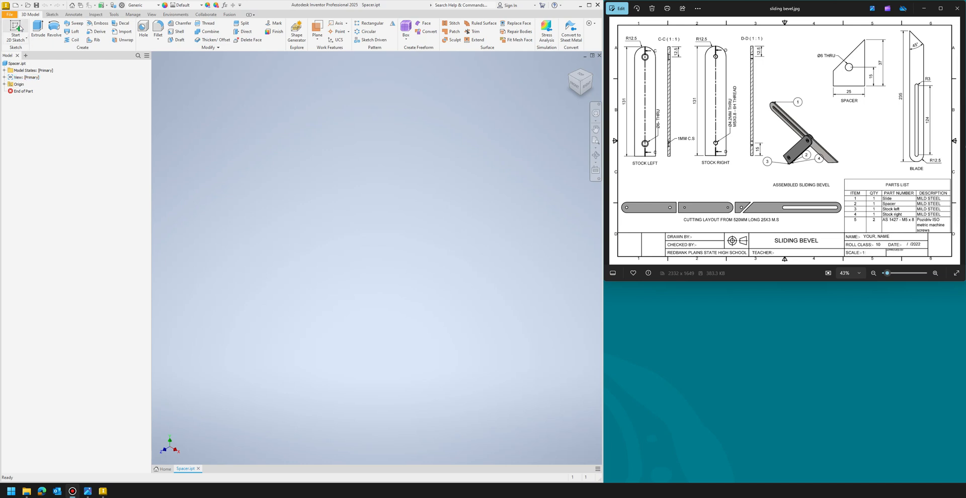
- Start a sketch on the horizontal XZ origin plane and draw a rectangle 25 mm wide and 37 mm high from the origin
left_click(16, 29)
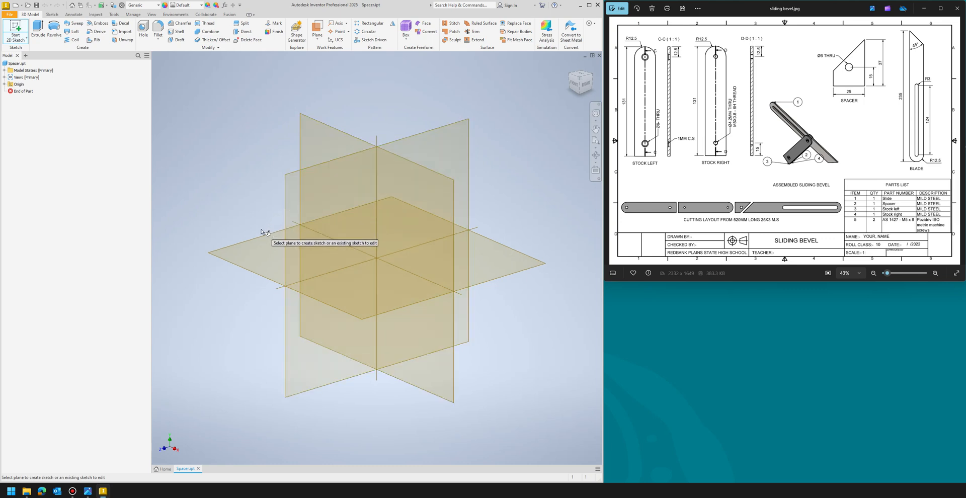
left_click(369, 310)
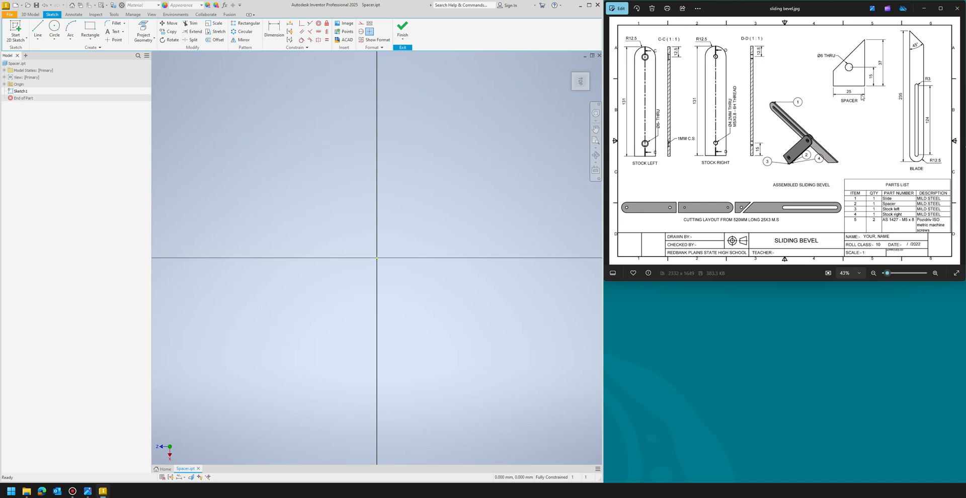
left_click(91, 29)
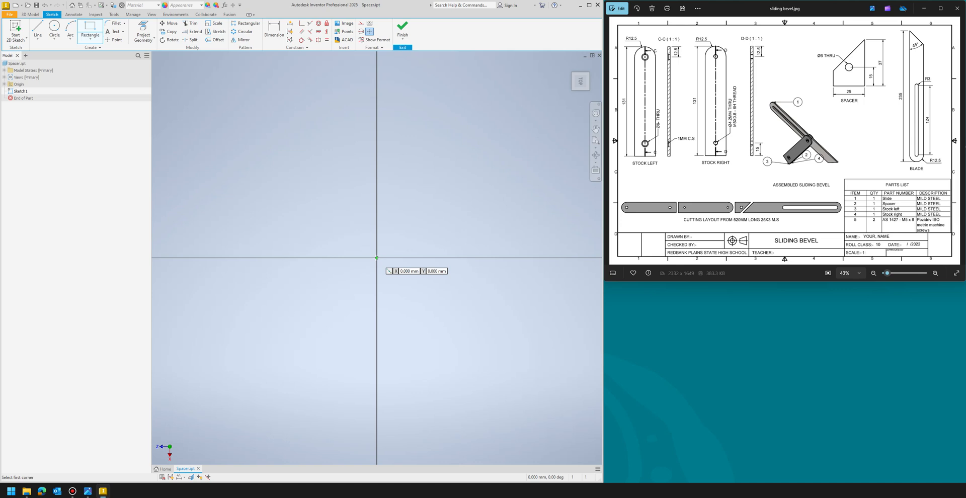
left_click(377, 258)
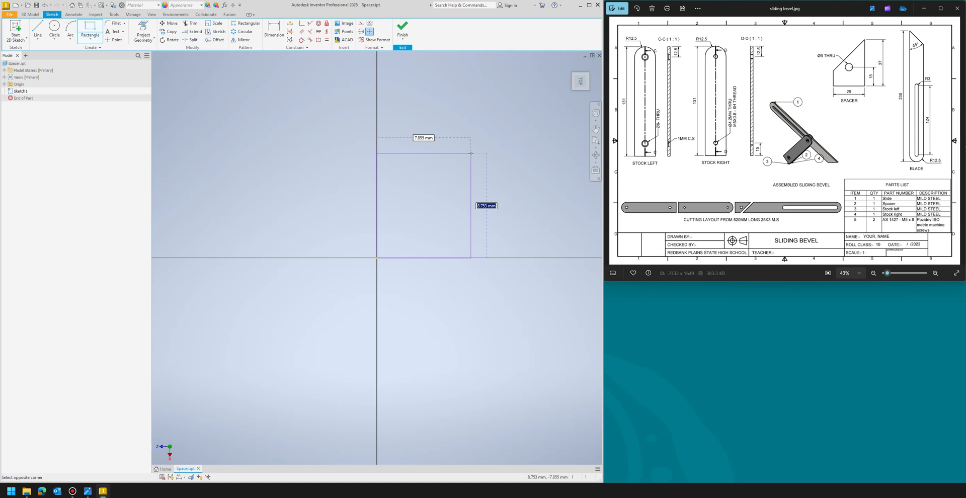
key("Tab")
key("Tab")
type("3")
key("Tab")
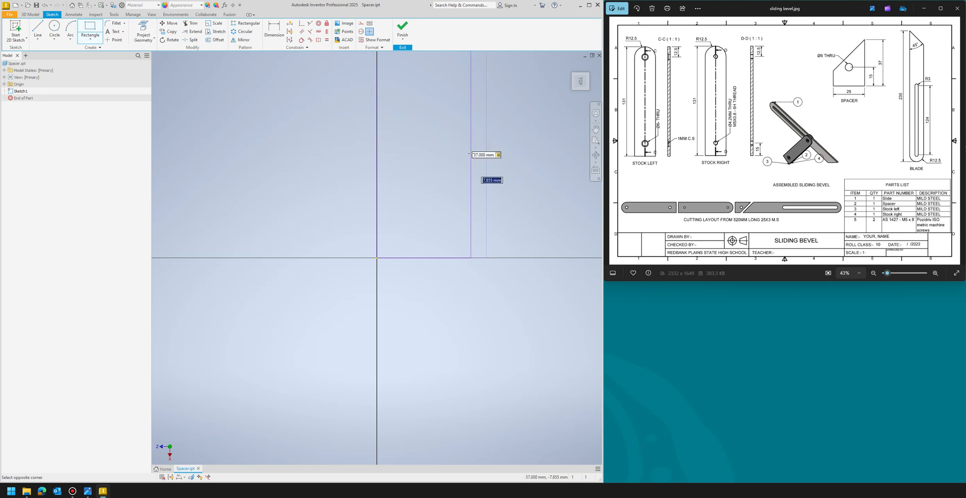
scroll(381, 254, "down", 7)
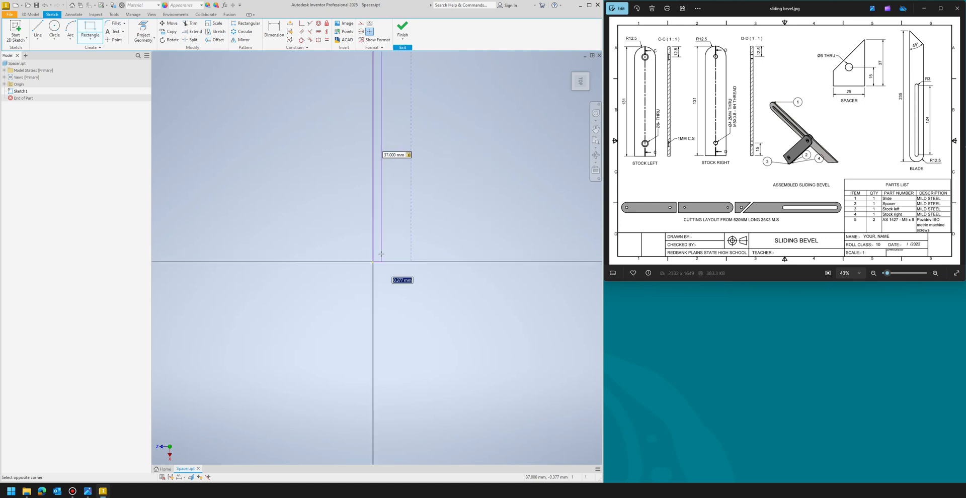
scroll(382, 271, "down", 2)
scroll(391, 258, "up", 5)
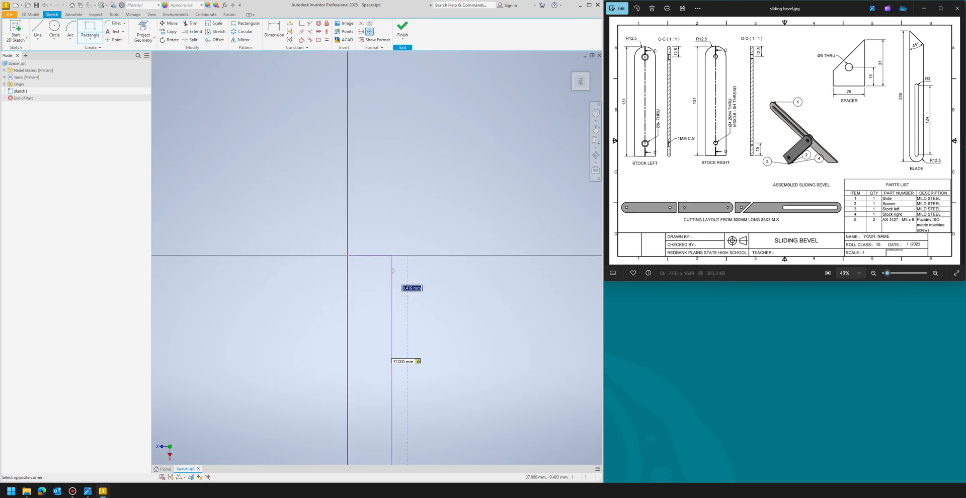
scroll(414, 250, "up", 8)
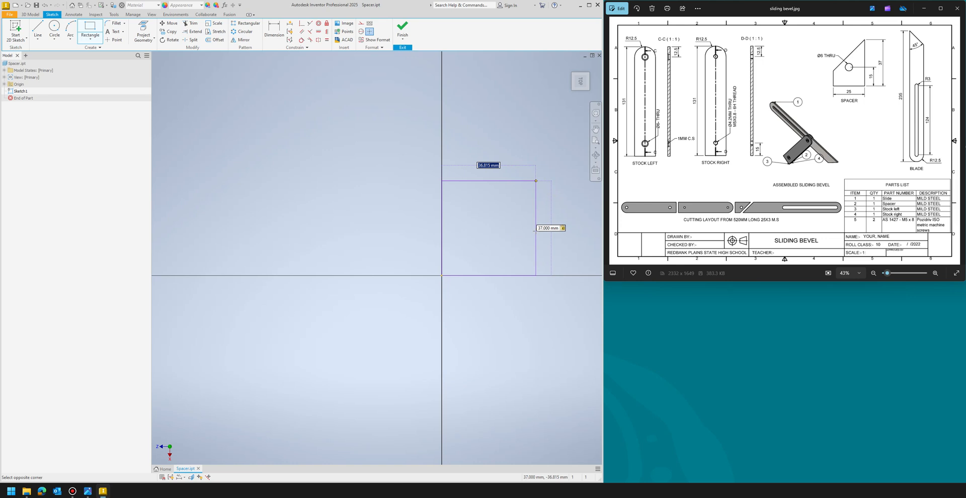
type("25.000")
key("Return")
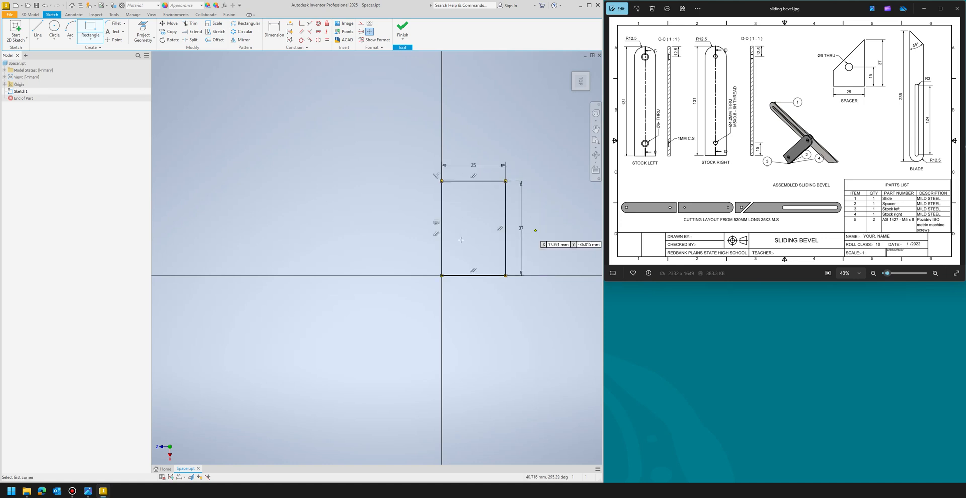
key("Escape")
scroll(261, 234, "up", 2)
scroll(266, 246, "down", 4)
scroll(486, 214, "up", 2)
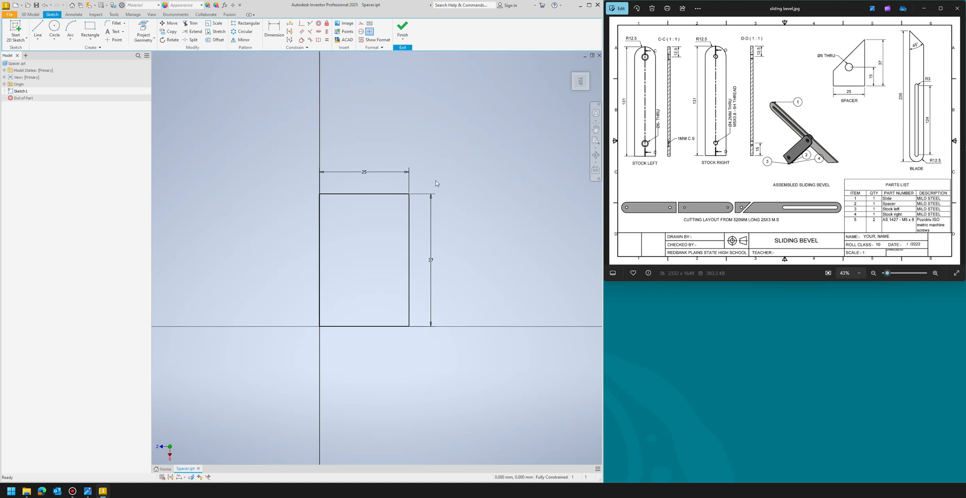
- Set the rectangle's width dimension to 30 mm and back to 25 mm
double_click(365, 174)
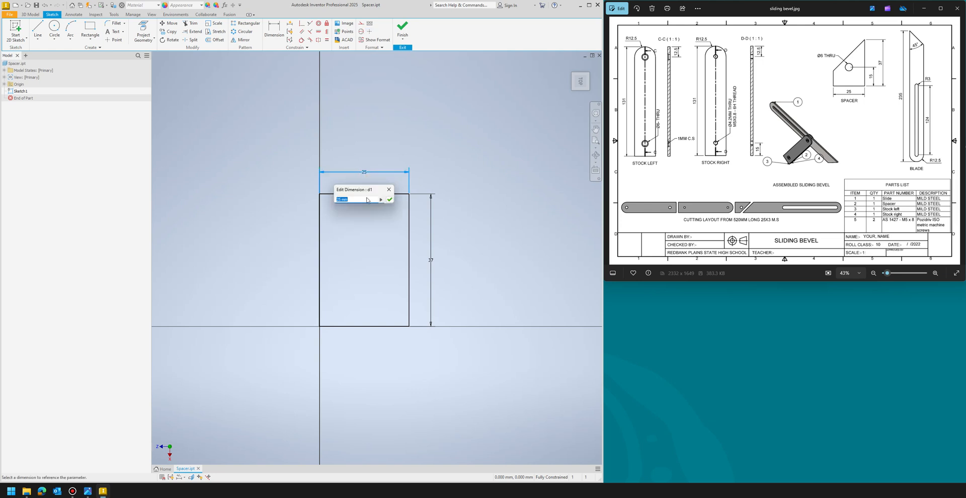
type("30")
key("Return")
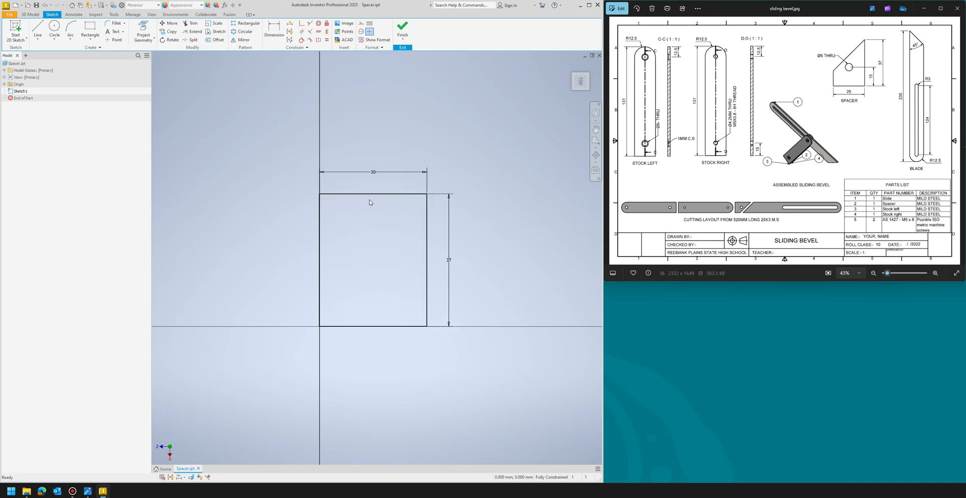
double_click(377, 173)
type("25")
key("Return")
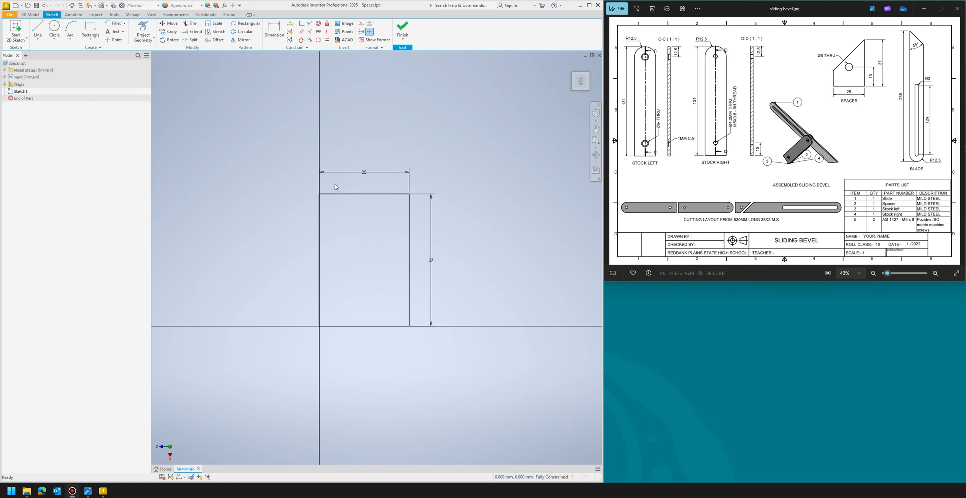
left_click(37, 30)
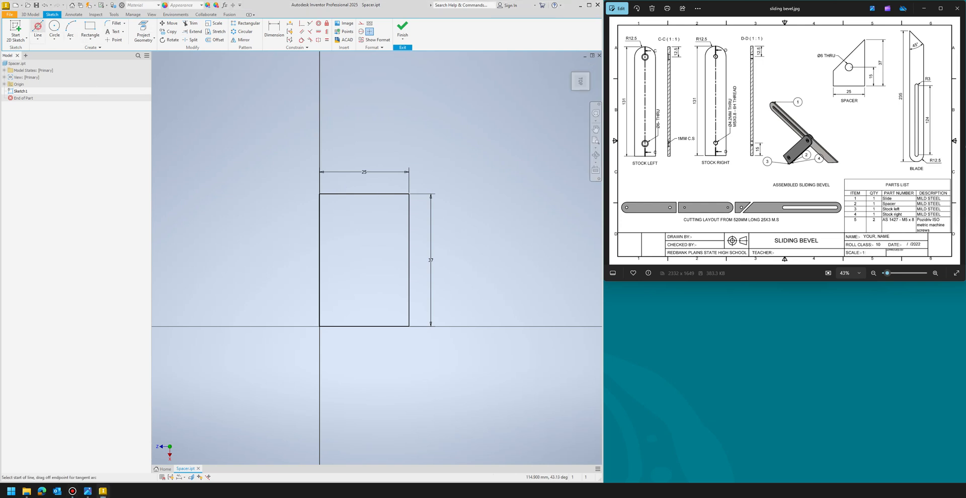
left_click(409, 194)
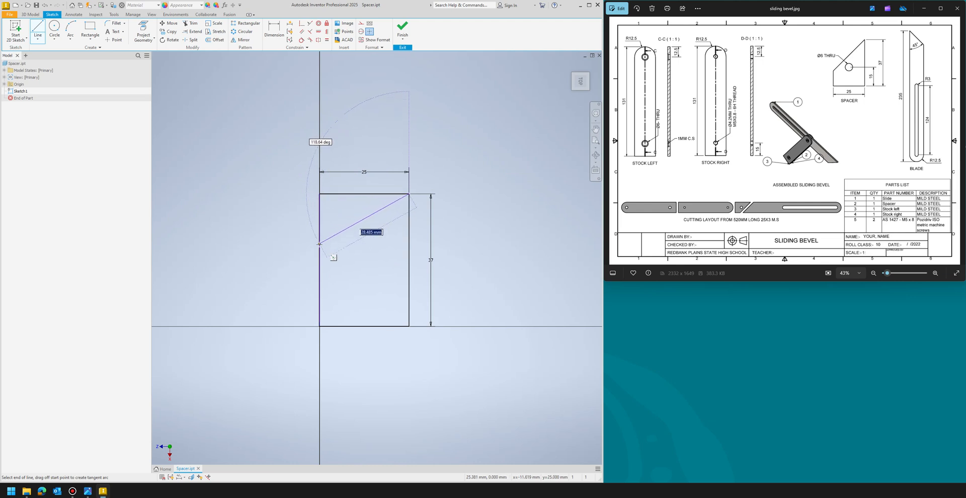
double_click(319, 281)
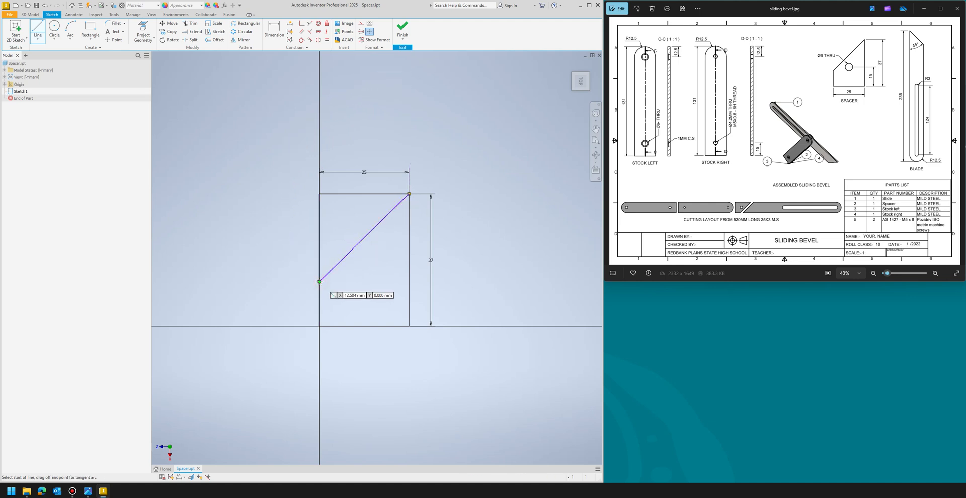
key("Escape")
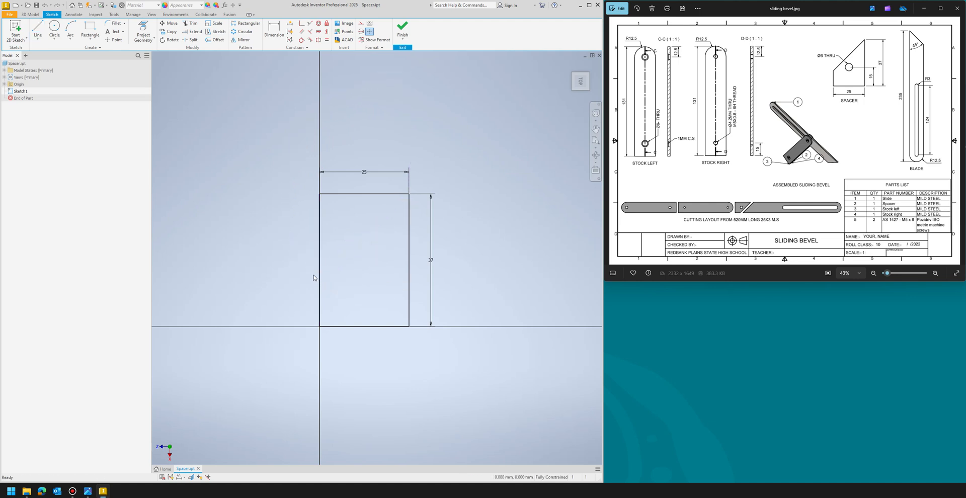
- Draw a diagonal line from the rectangle's upper-right corner to its left edge at an angle of 135 degrees
left_click(38, 30)
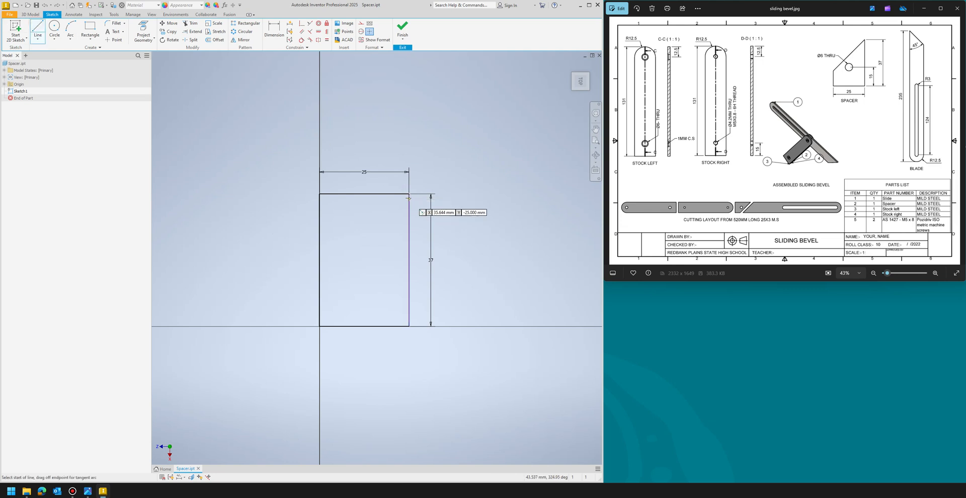
left_click(409, 194)
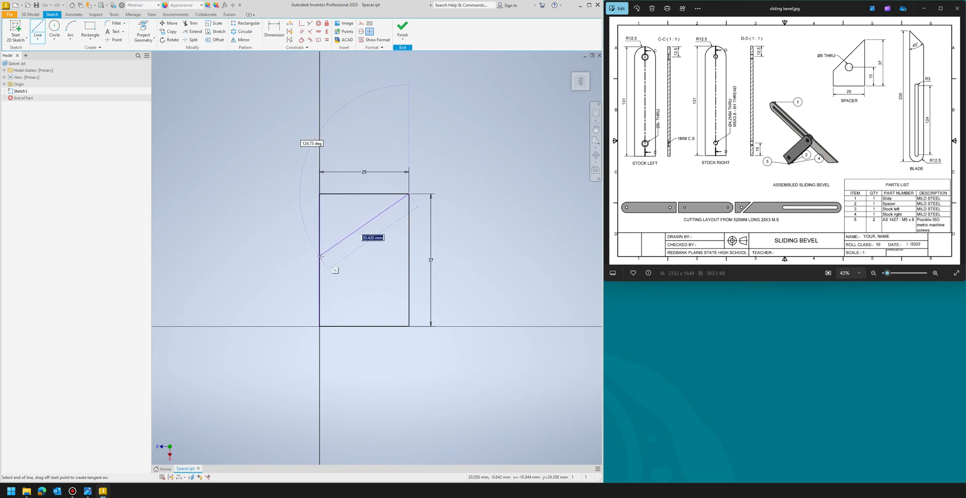
key("Tab")
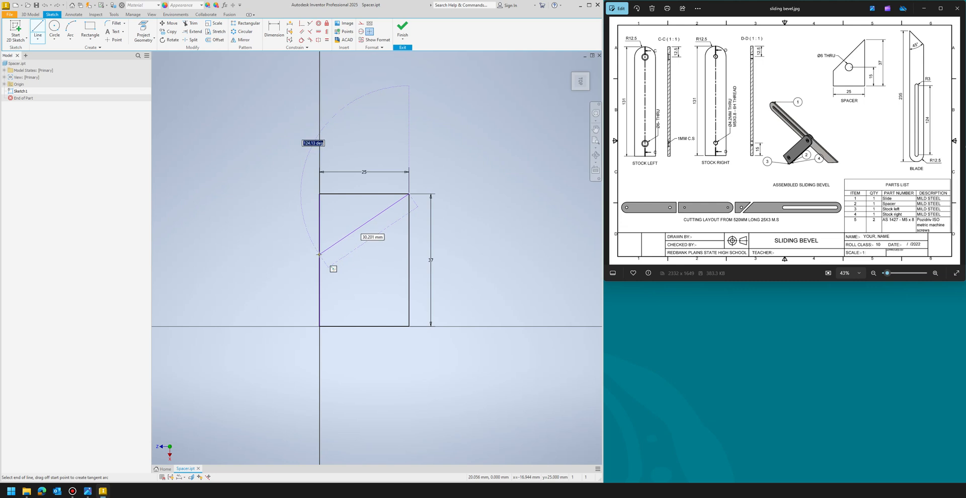
type("135")
key("Return")
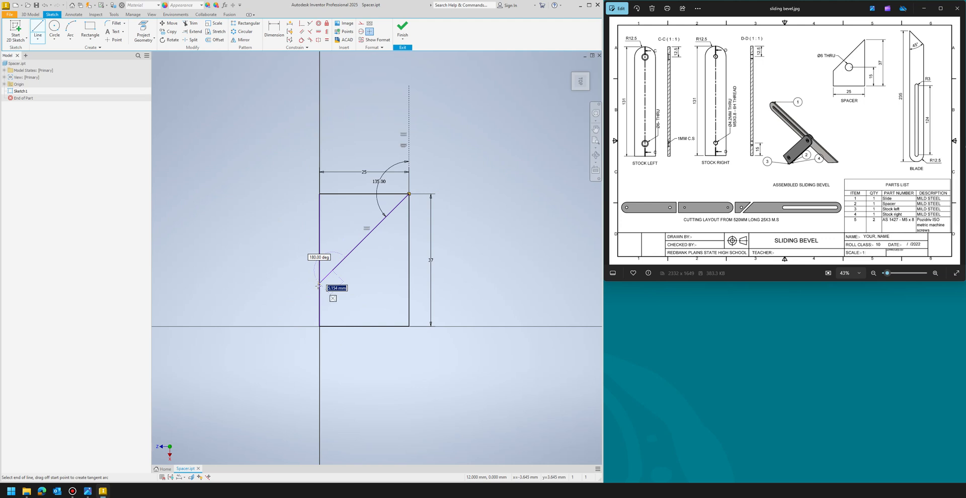
key("Escape")
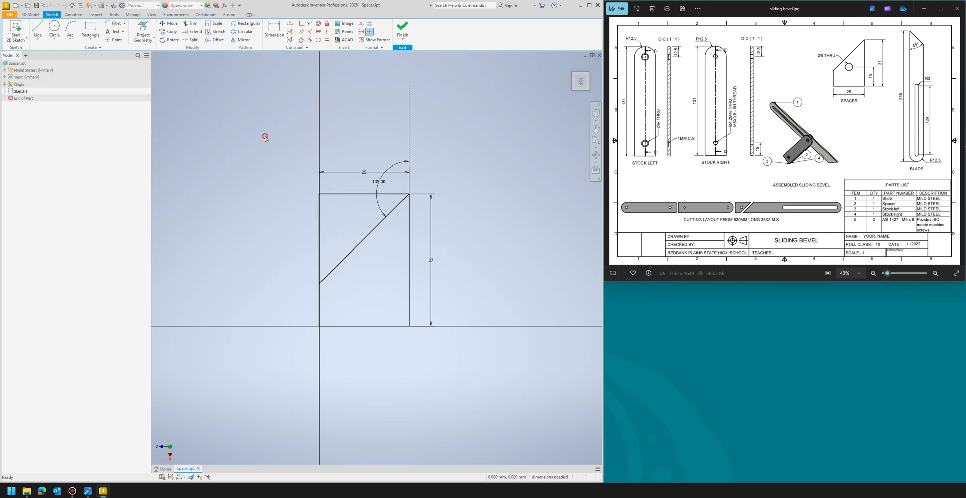
- Trim the rectangle's left edge above the diagonal line and try to trim its top edge
left_click(192, 25)
left_click(352, 195)
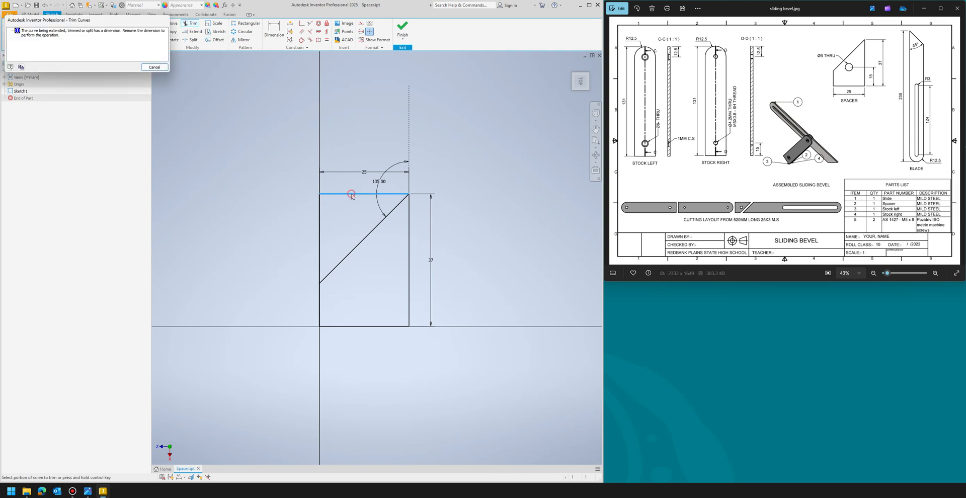
left_click(164, 68)
left_click(320, 231)
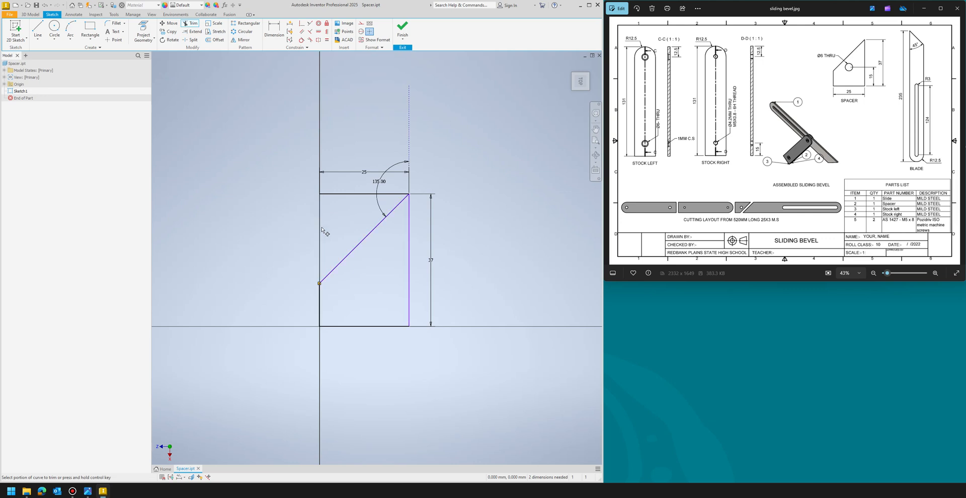
left_click(328, 194)
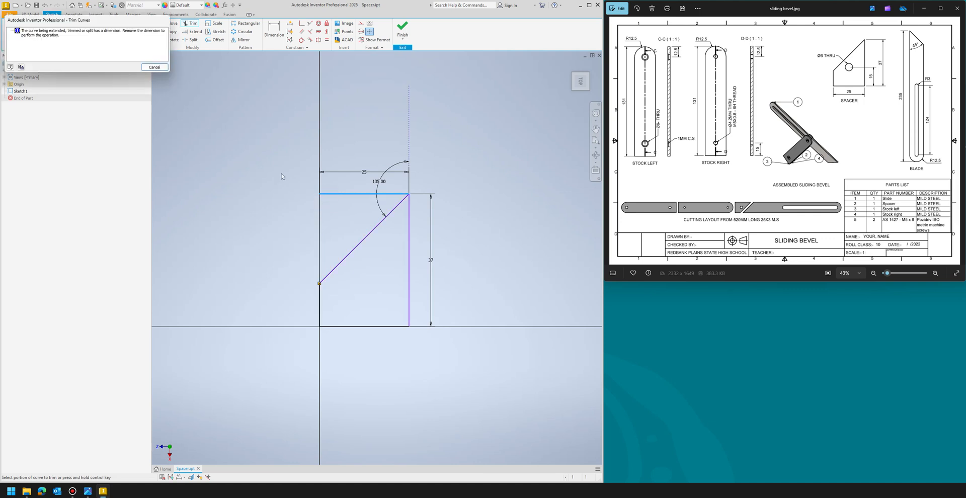
left_click(160, 67)
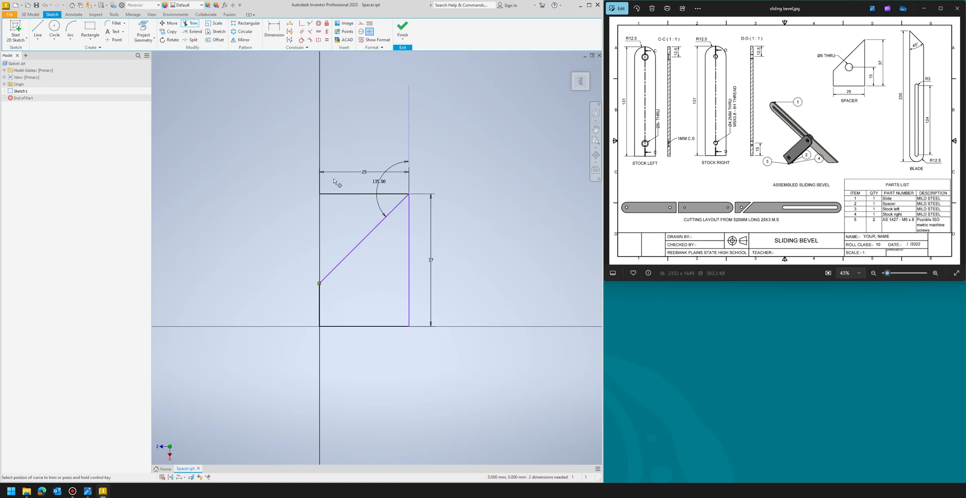
key("Escape")
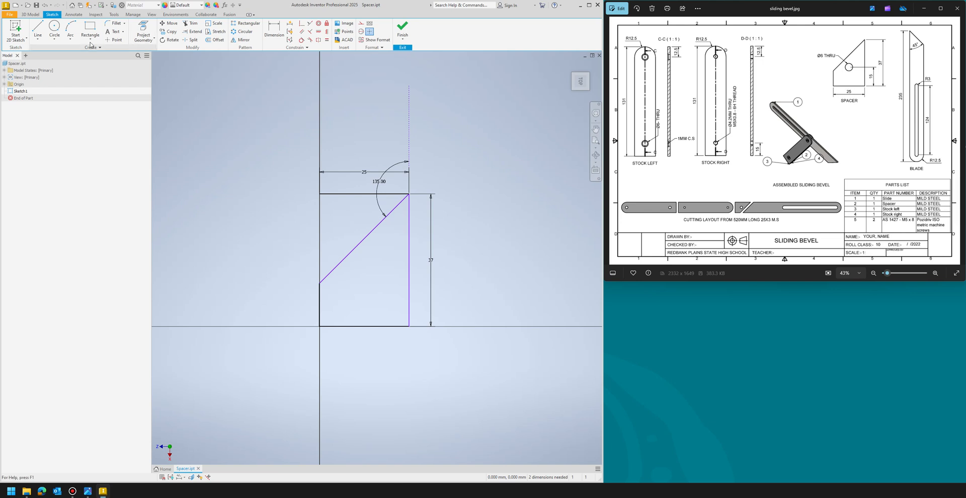
- Draw a line along the base from the origin to the base's midpoint, and a 15 mm vertical line up from that midpoint
left_click(38, 31)
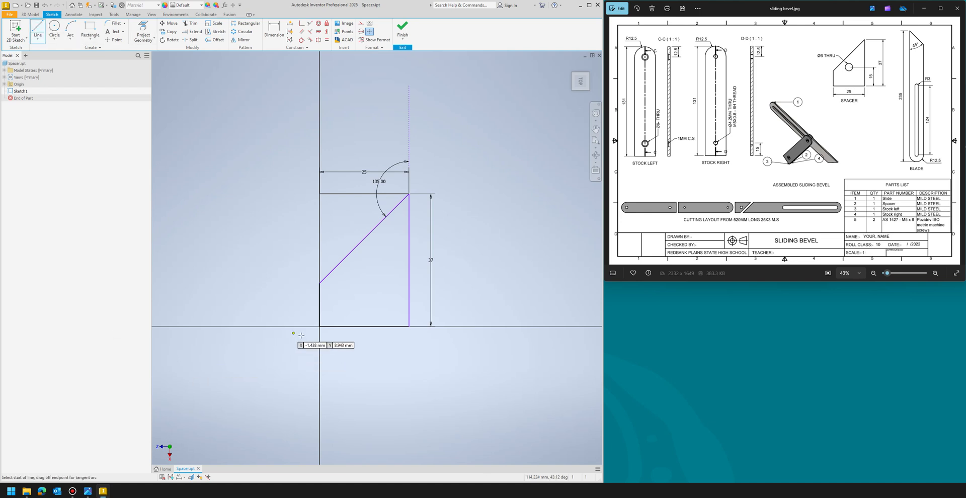
left_click(318, 326)
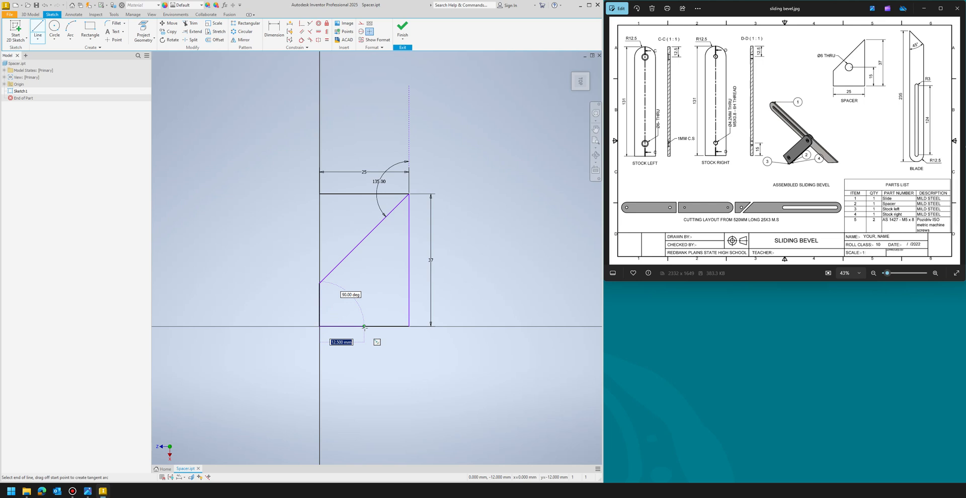
double_click(365, 327)
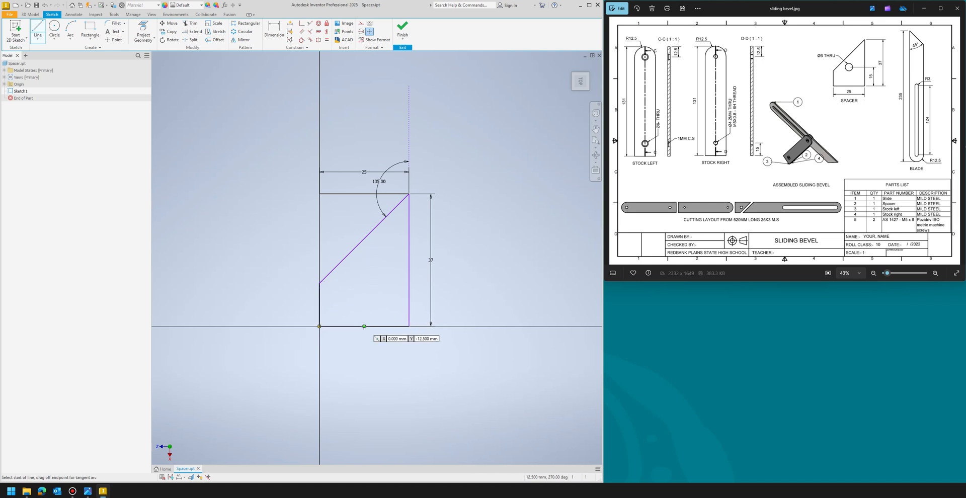
left_click(364, 327)
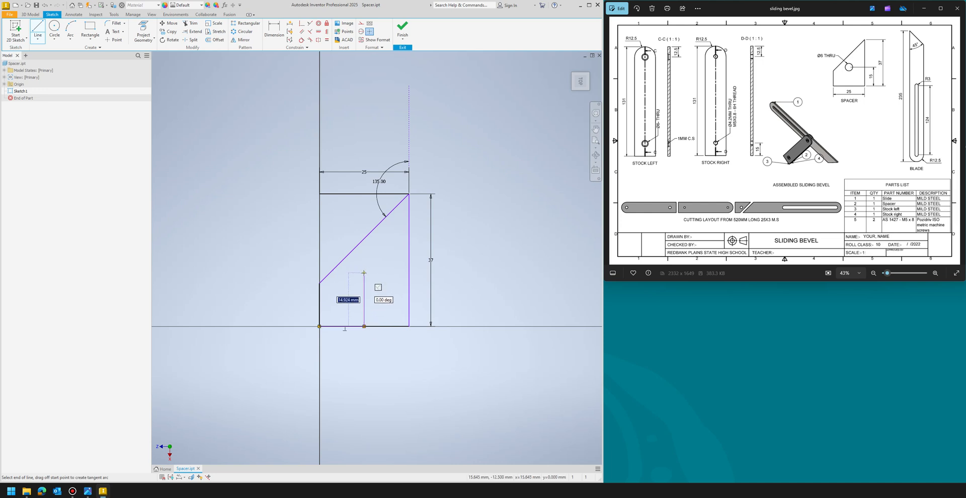
type("15")
key("Return")
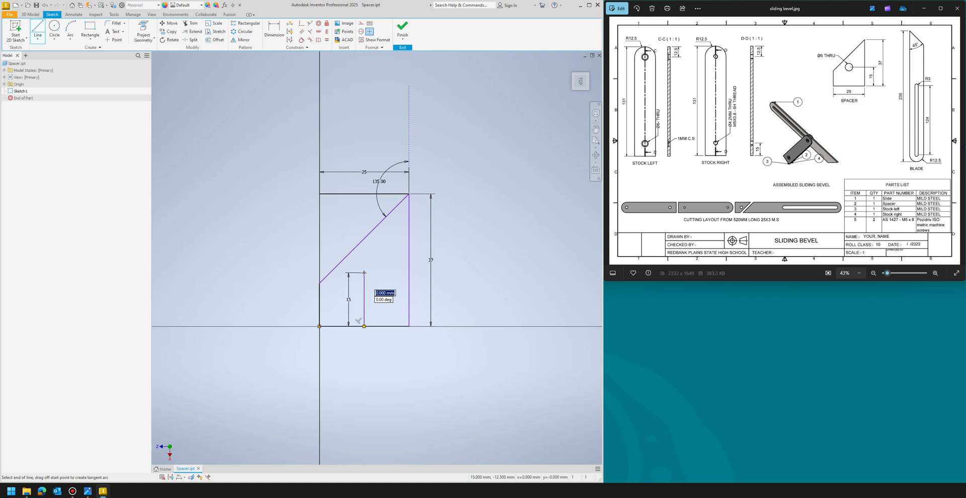
key("Escape")
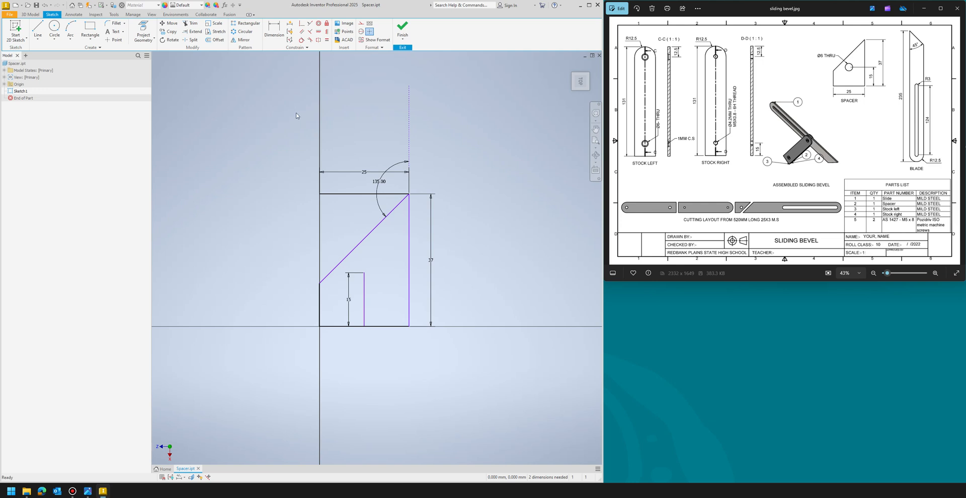
- Draw a 6 mm diameter circle centred on the upper end of the 15 mm vertical line and finish the sketch
left_click(54, 31)
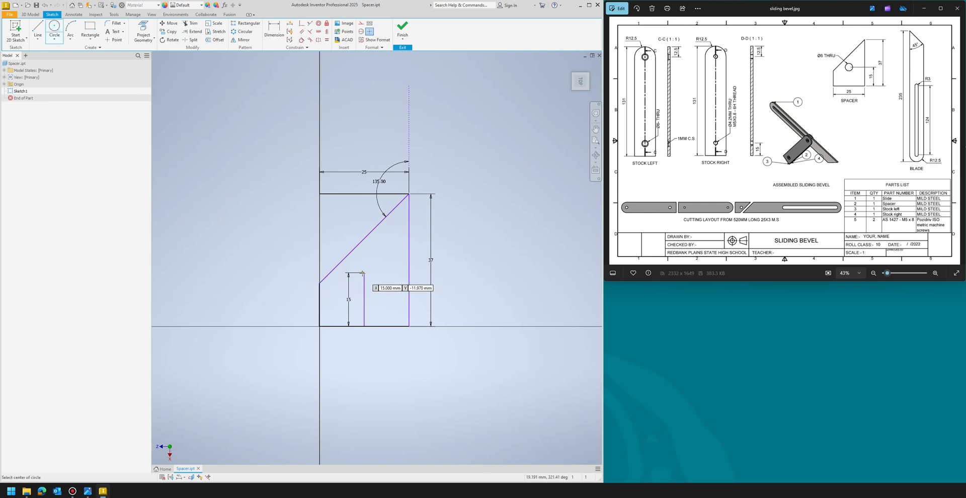
left_click(364, 273)
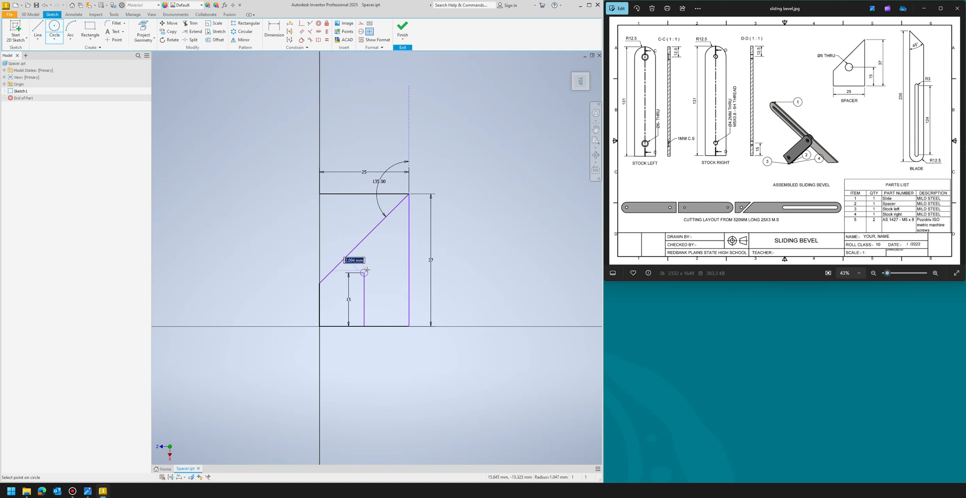
type("6")
key("Return")
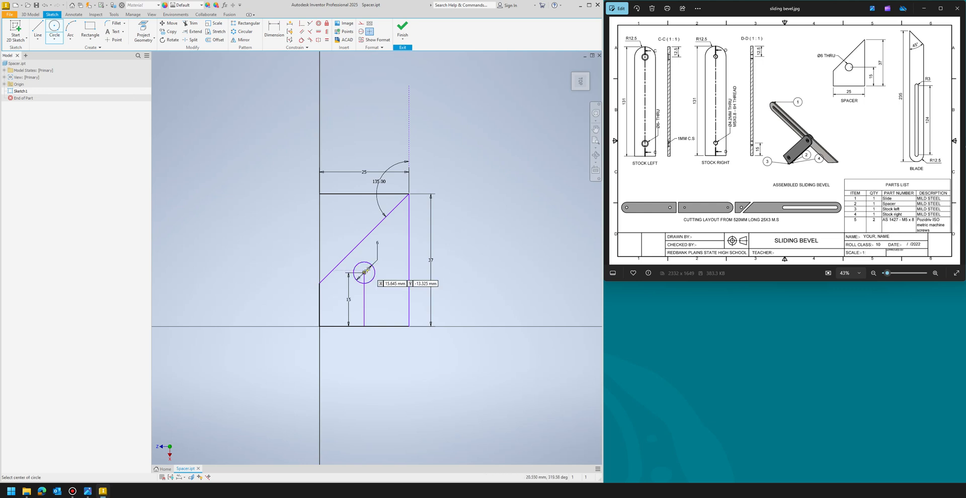
key("Escape")
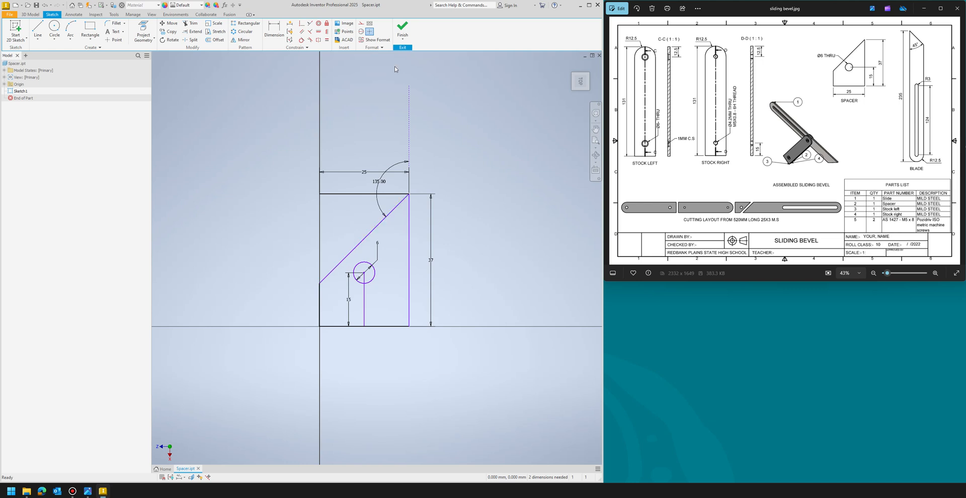
left_click(403, 28)
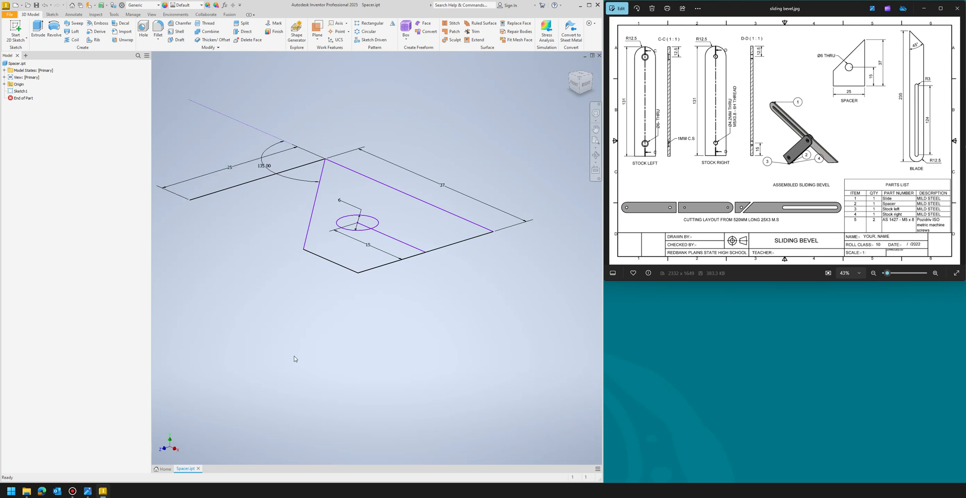
- Extrude the spacer profile around the circle by 3 mm, leaving the circle open as a through hole
key("e")
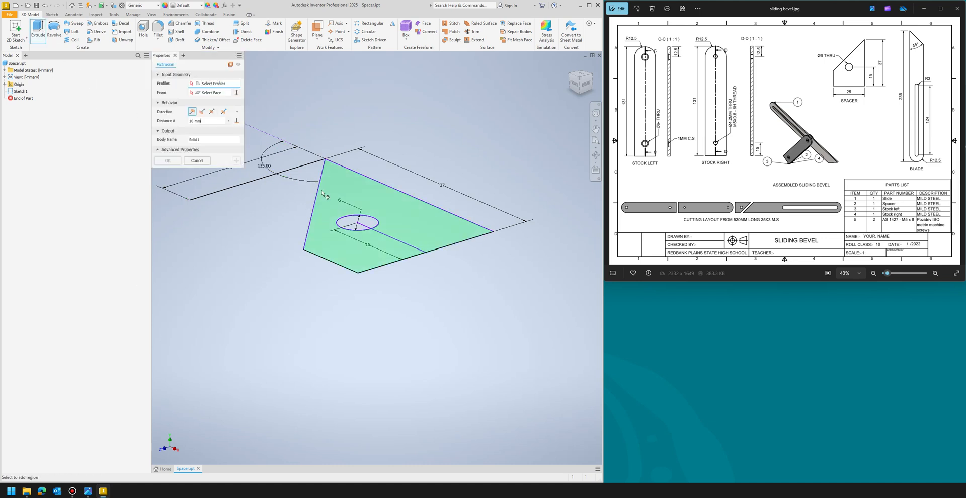
left_click(408, 220)
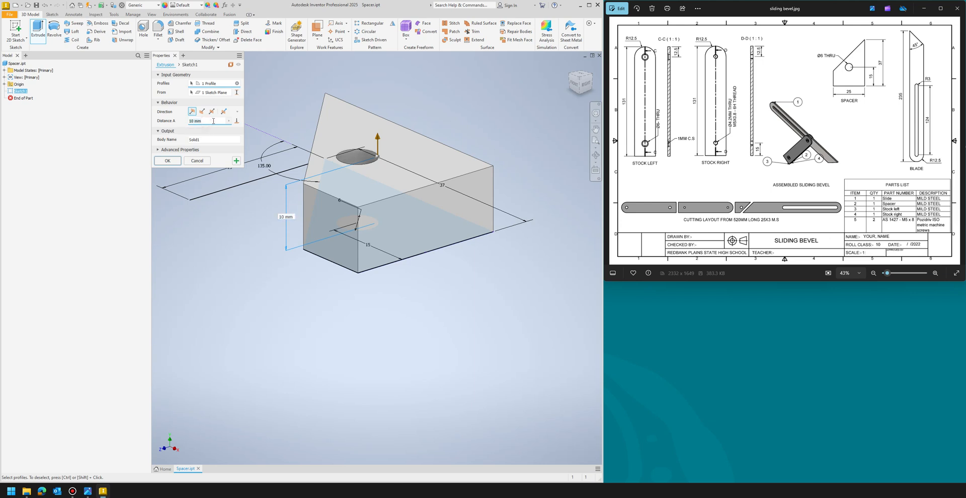
key("ctrl+a")
type("3")
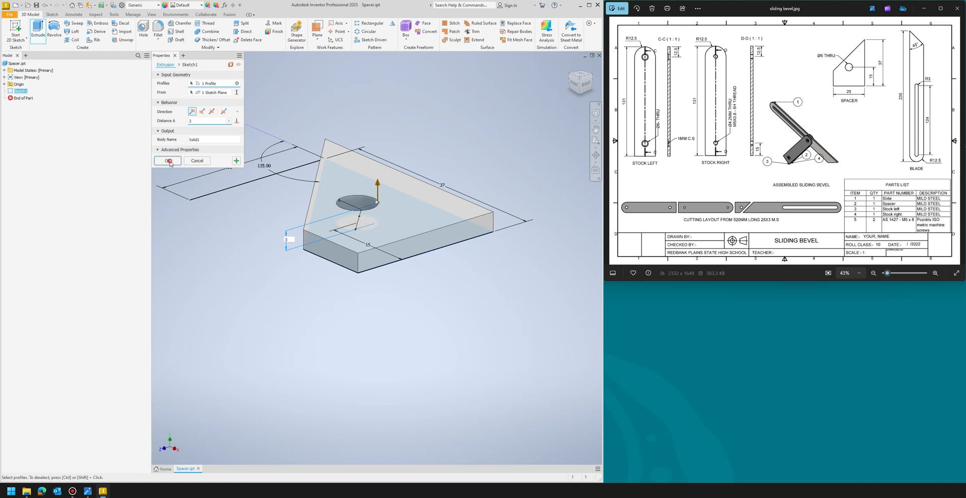
left_click(168, 161)
mouse_move(475, 135)
middle_mouse_down()
mouse_move(458, 150)
mouse_move(467, 146)
middle_mouse_up()
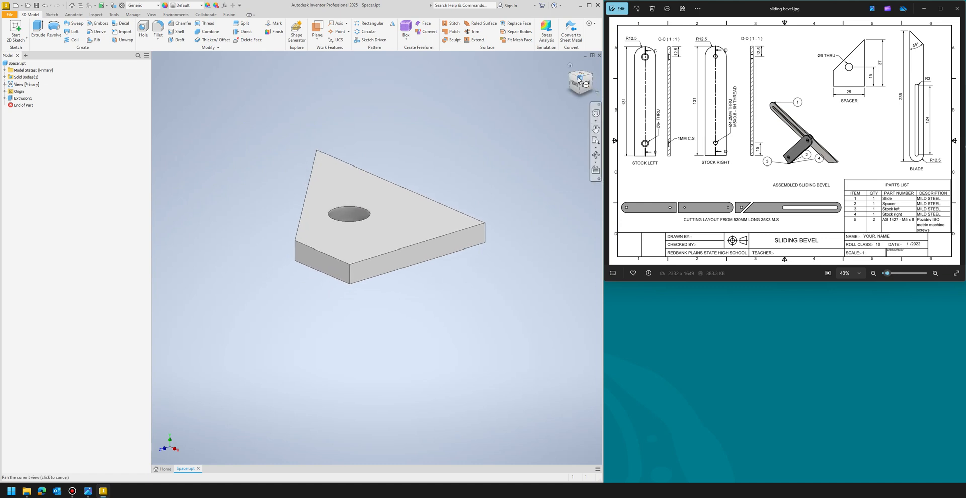
mouse_move(582, 85)
left_mouse_down()
mouse_move(565, 92)
mouse_move(580, 116)
left_mouse_up()
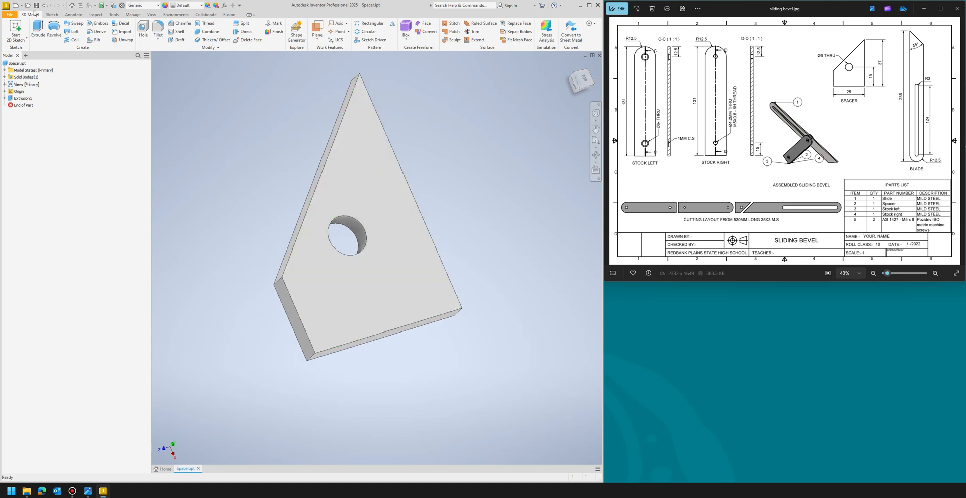
- Try to save the part as a new file under the existing name Spacer.ipt in the Sliding Bevel folder
left_click(10, 15)
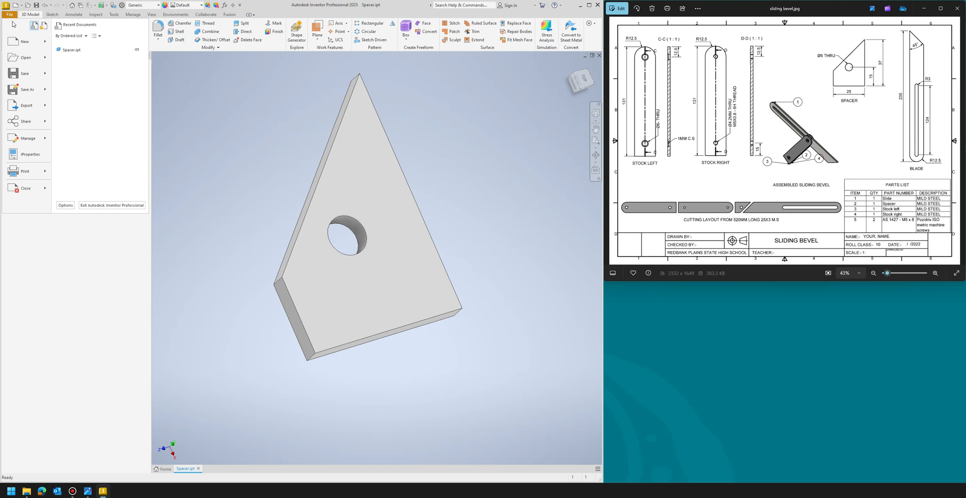
left_click(17, 88)
left_click(304, 214)
left_click(453, 403)
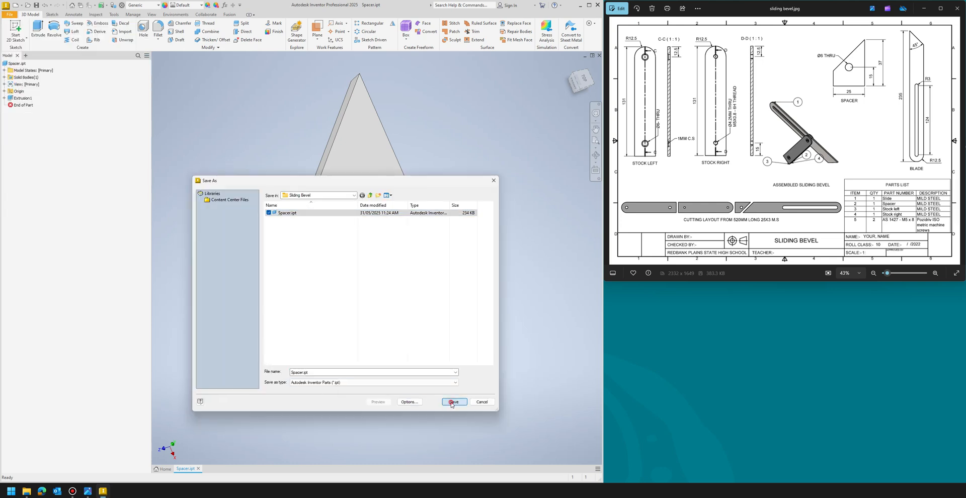
left_click(613, 245)
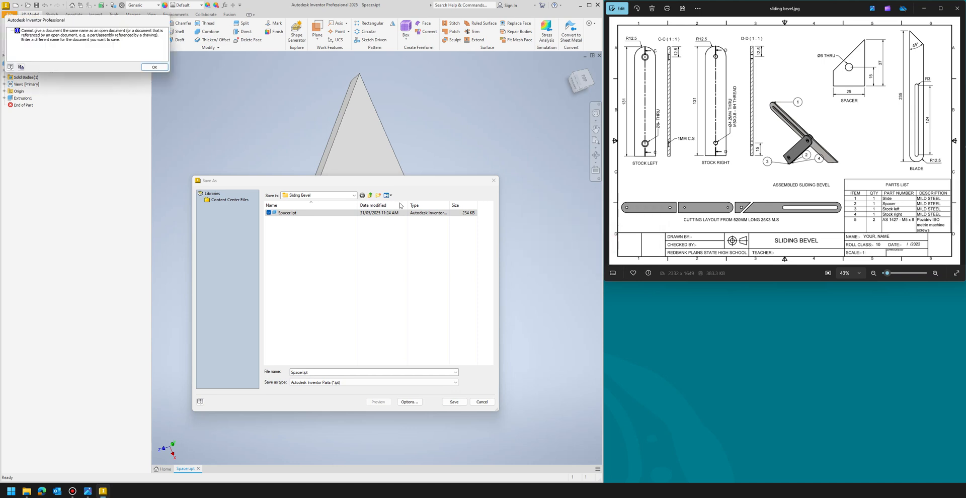
left_click(150, 66)
left_click(494, 180)
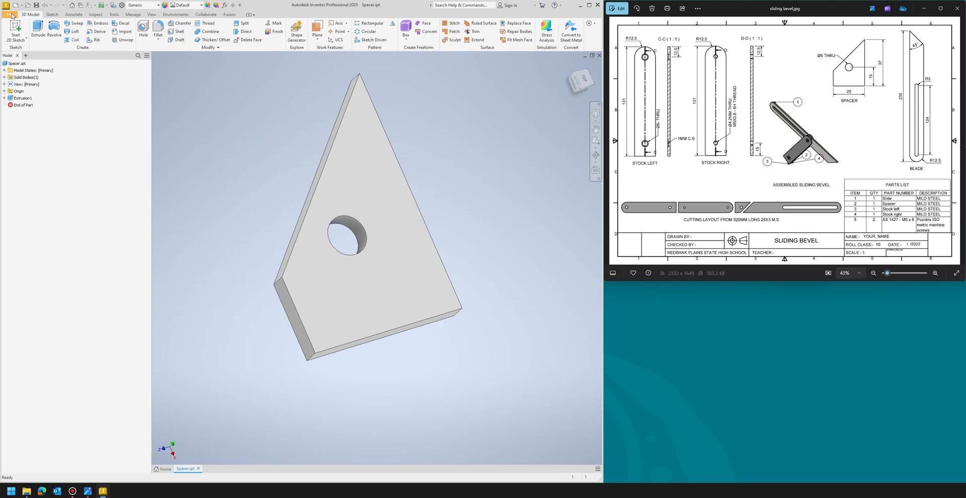
scroll(427, 322, "up", 3)
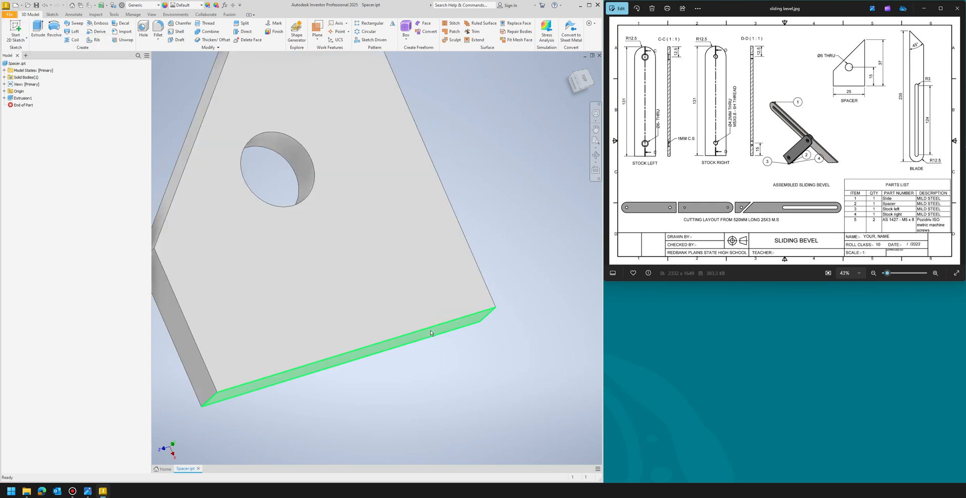